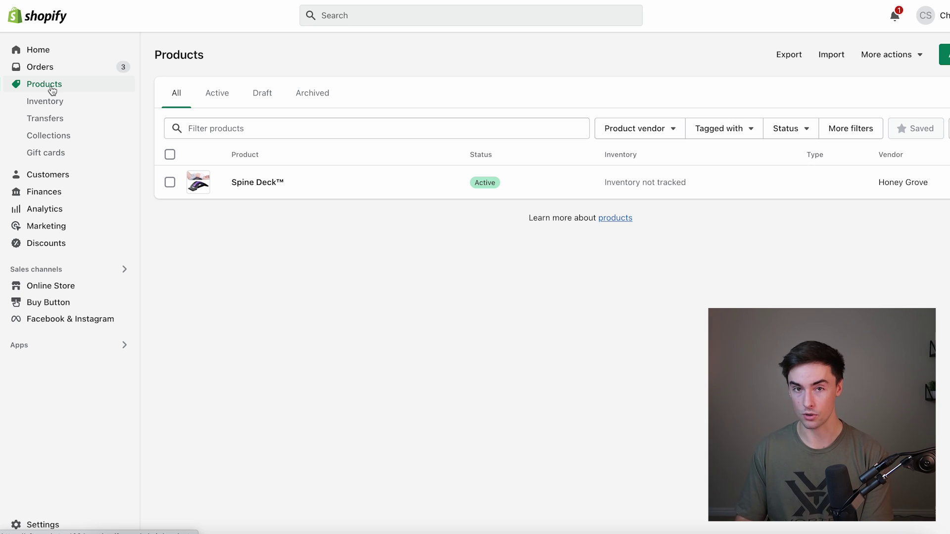
Launch DSers-AliExpress Dropshipping from Shopify's installed apps and view its empty My Products page.
click(39, 67)
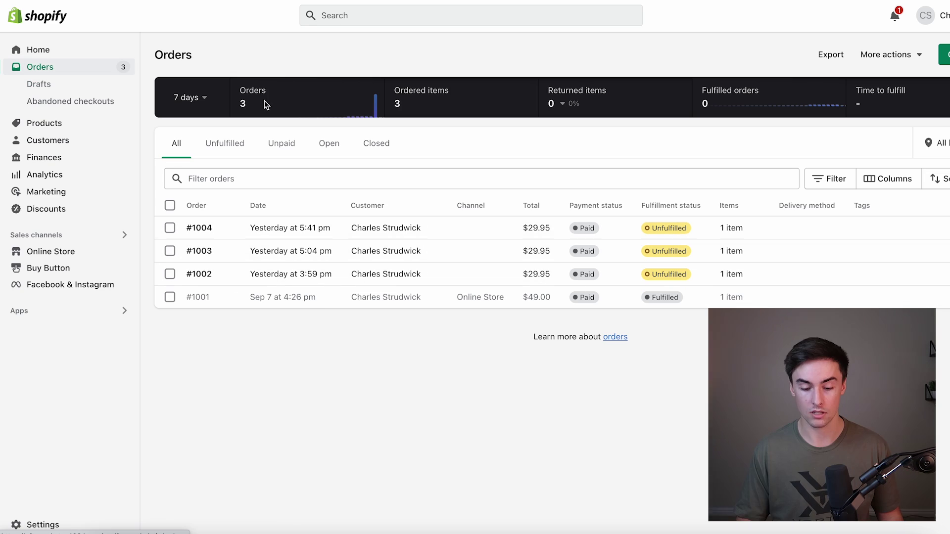
click(19, 310)
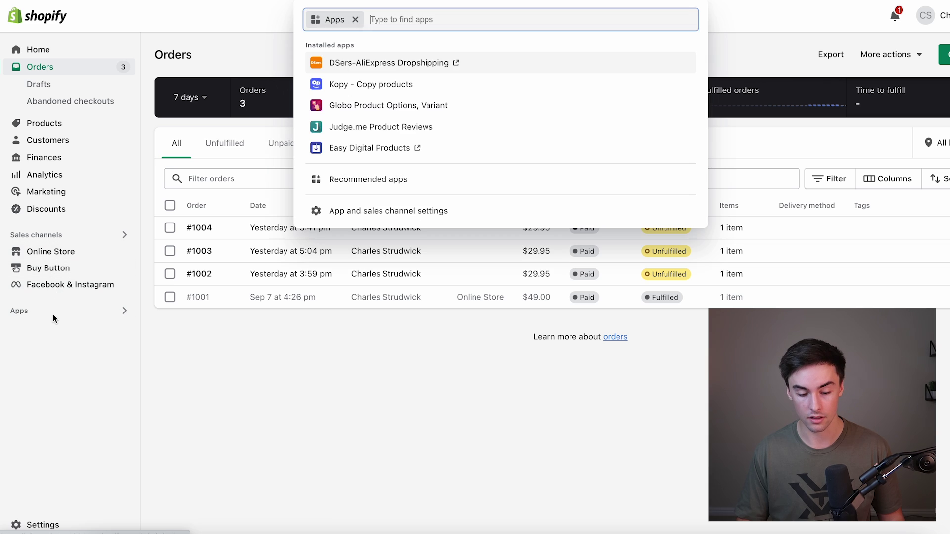
click(355, 64)
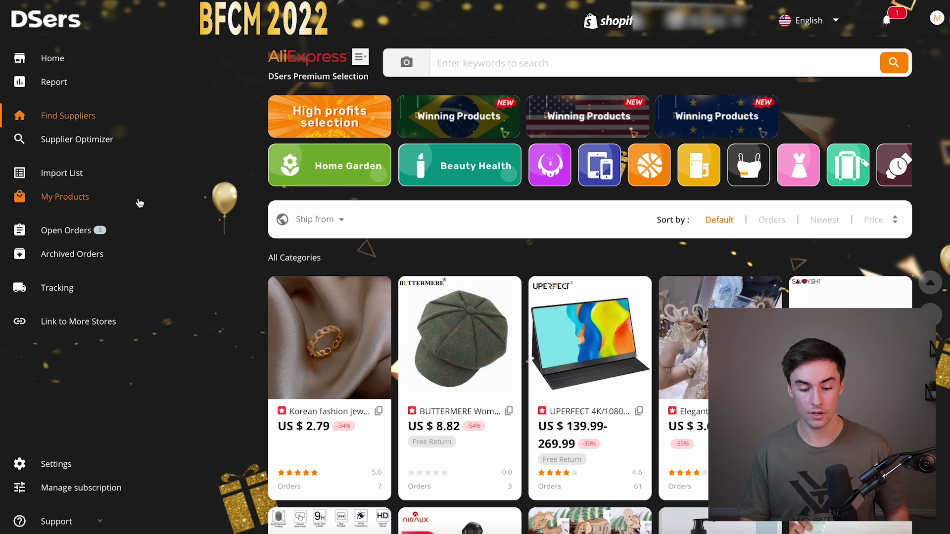
click(62, 202)
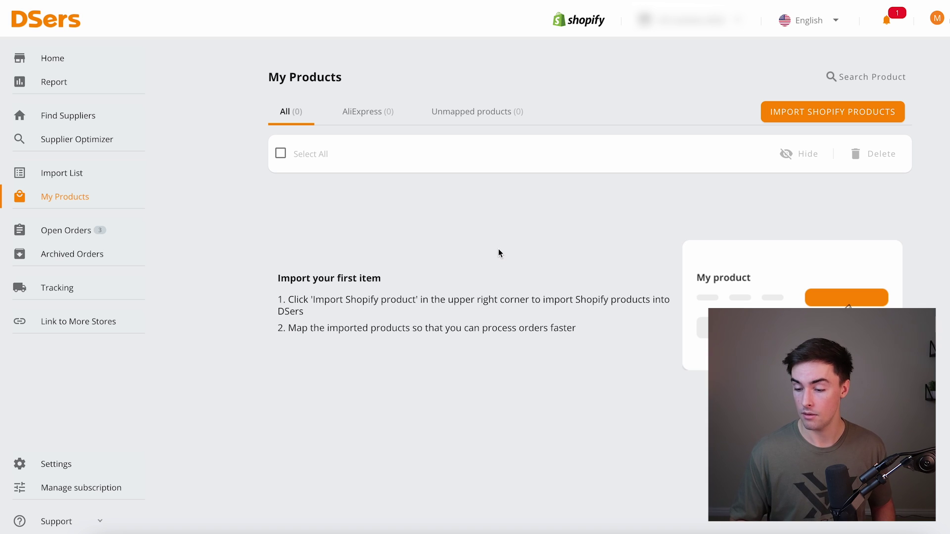
Import the Spine Deck product from the Shopify store into DSers.
click(788, 113)
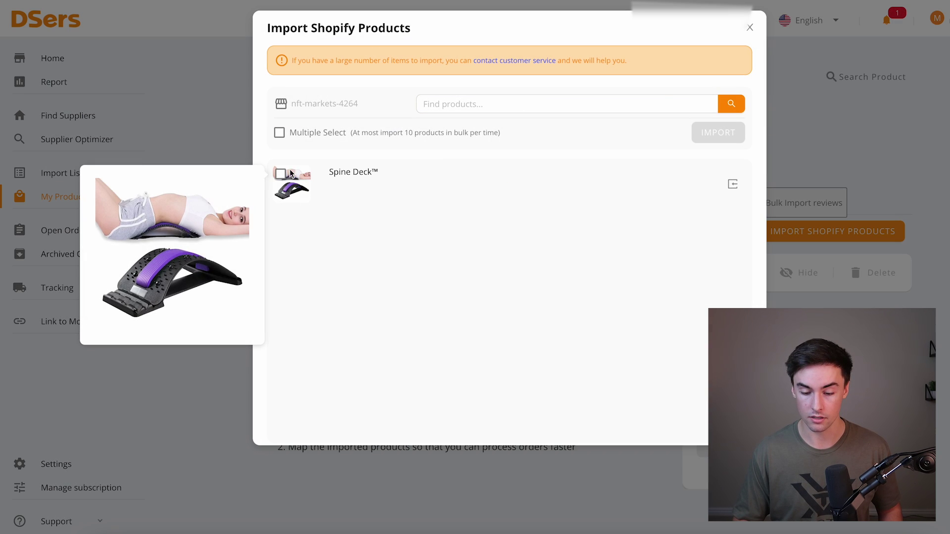
click(281, 174)
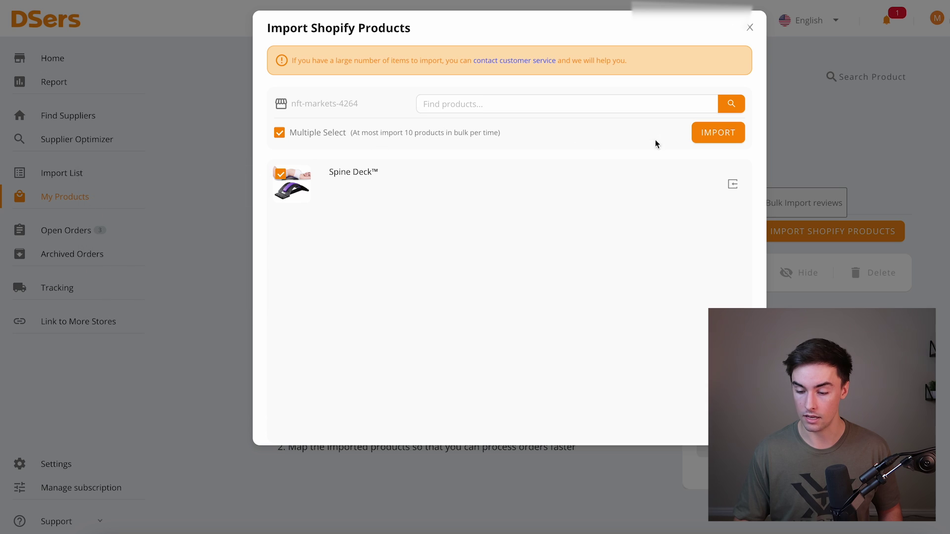
click(712, 134)
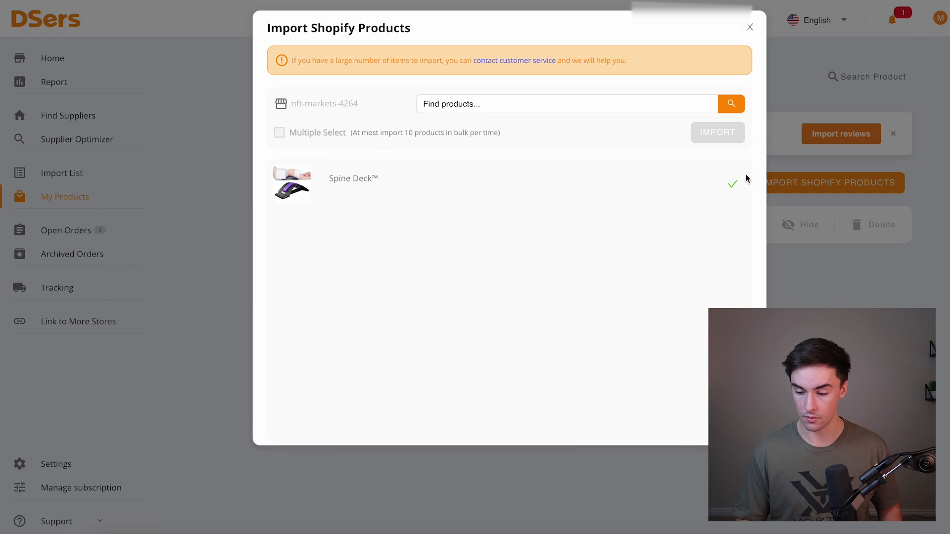
click(751, 28)
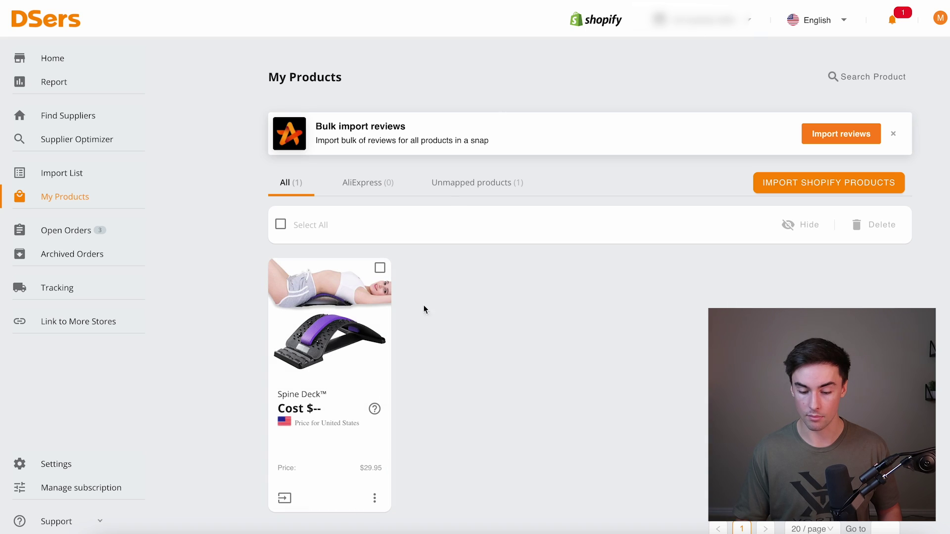
scroll(418, 379, down, 2)
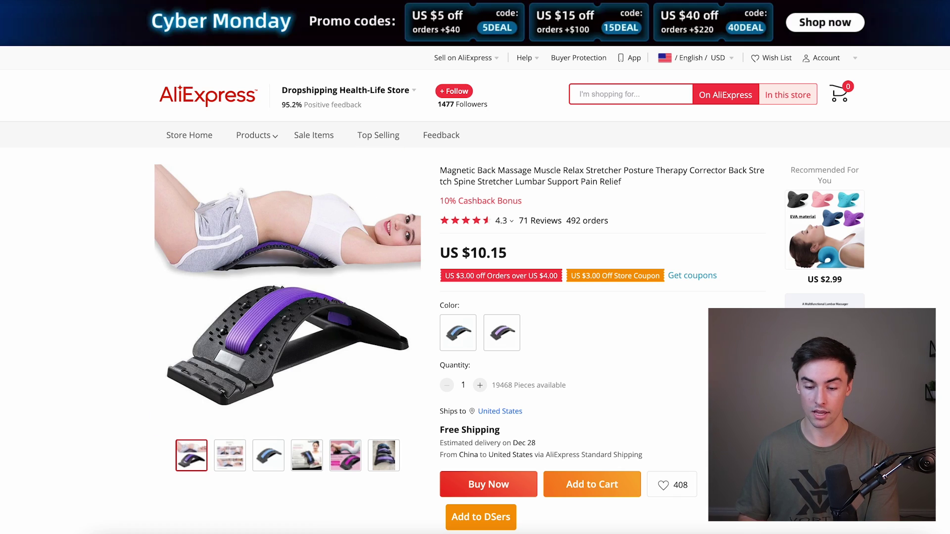
Open Spine Deck's Marketplaces variant mapping and turn on Standard mapping for it.
click(549, 1)
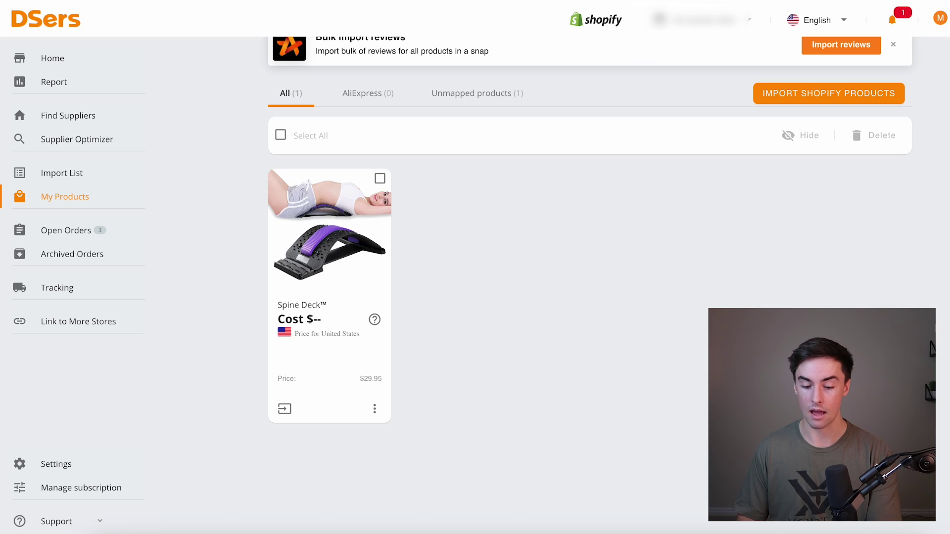
mouse_move(370, 292)
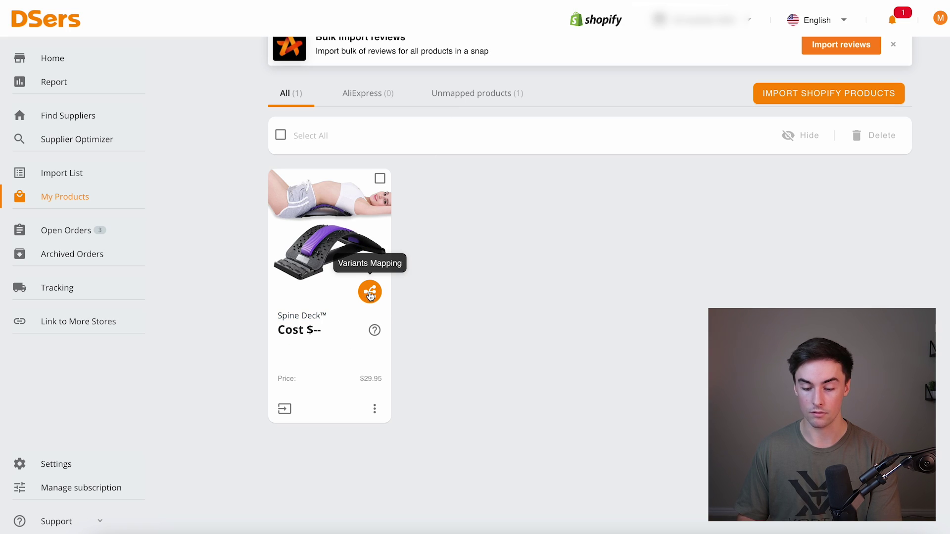
click(371, 293)
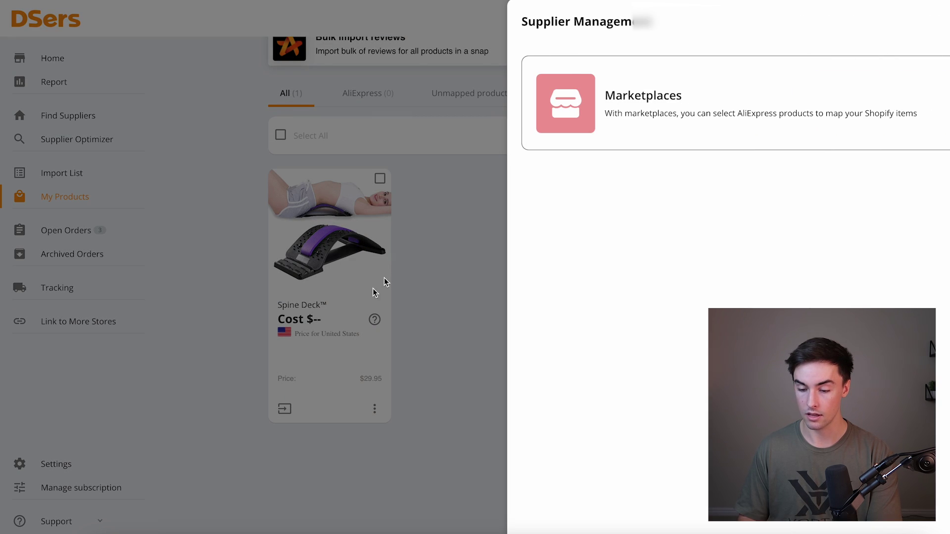
click(614, 114)
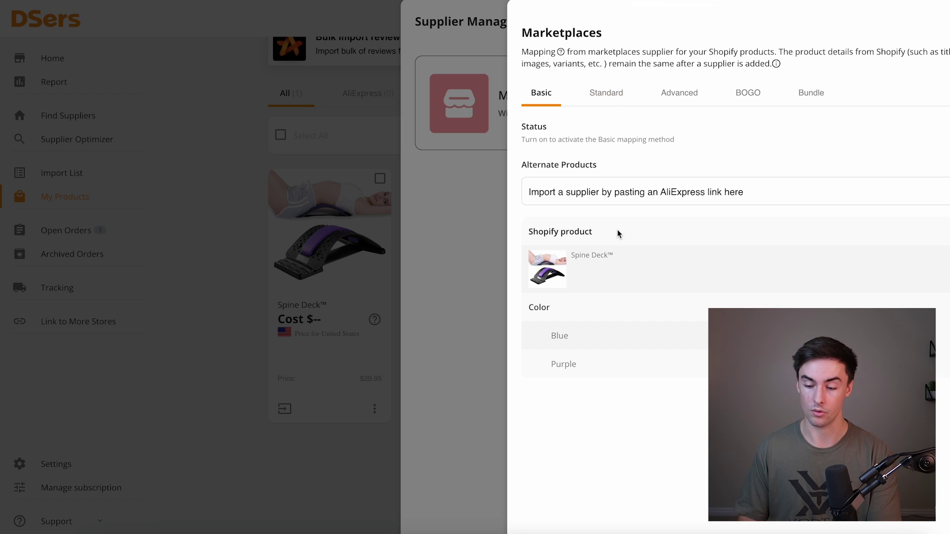
click(613, 98)
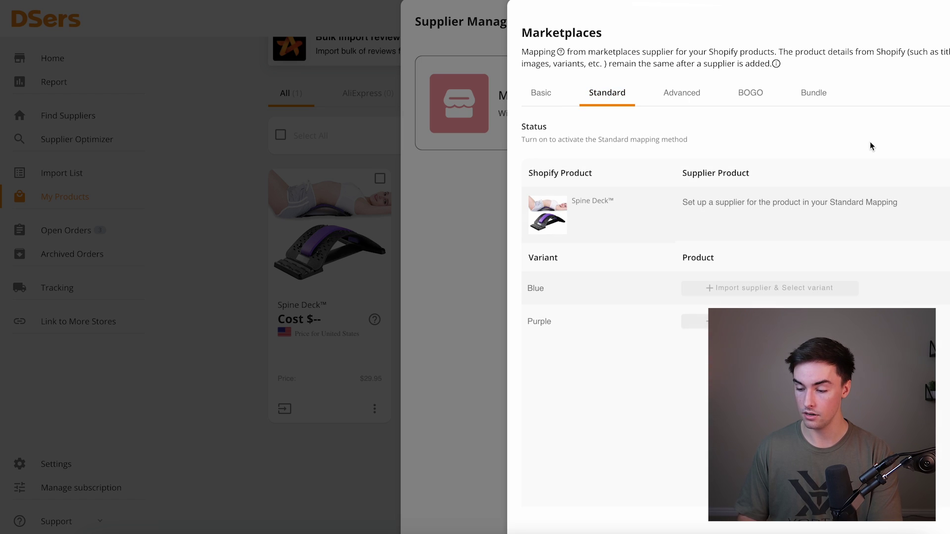
click(922, 133)
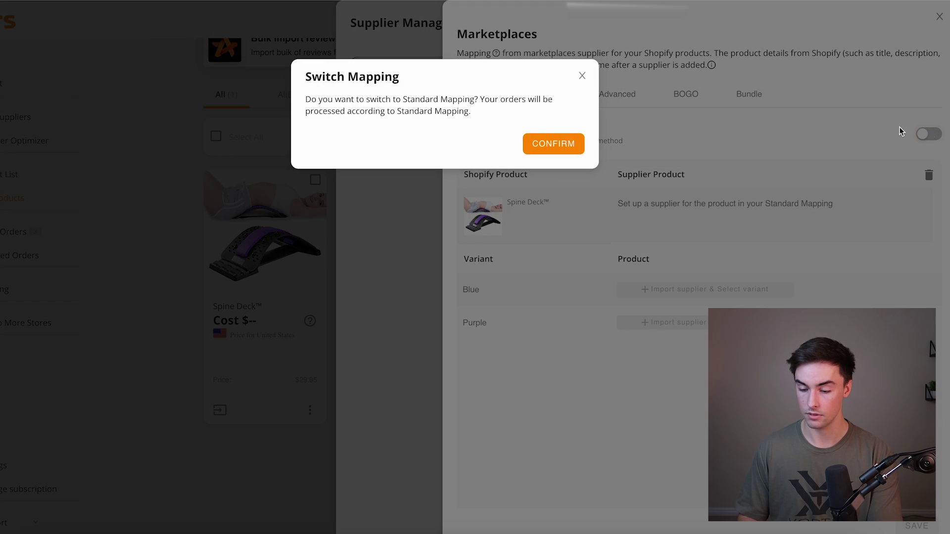
Confirm the switch to Standard mapping and map Spine Deck's Blue variant to the AliExpress stretcher's Blue colour.
click(578, 145)
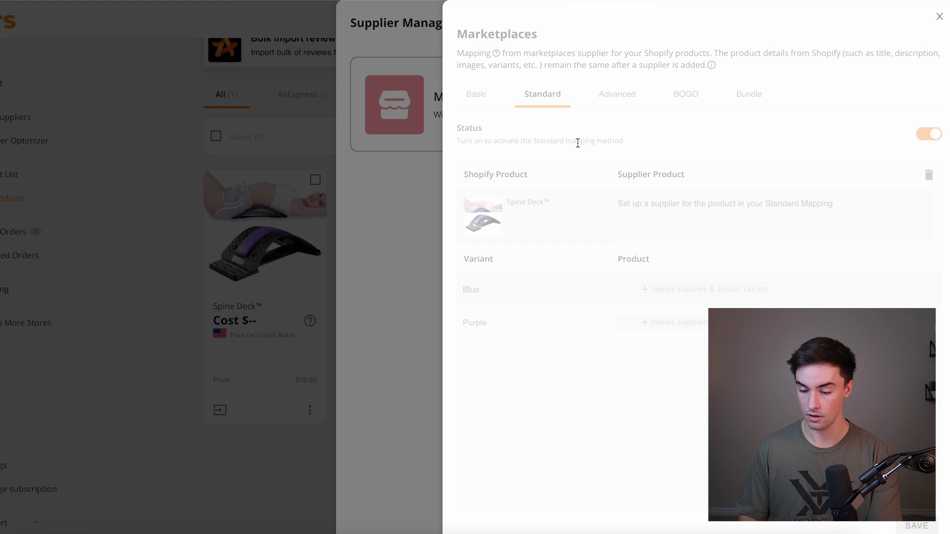
click(647, 294)
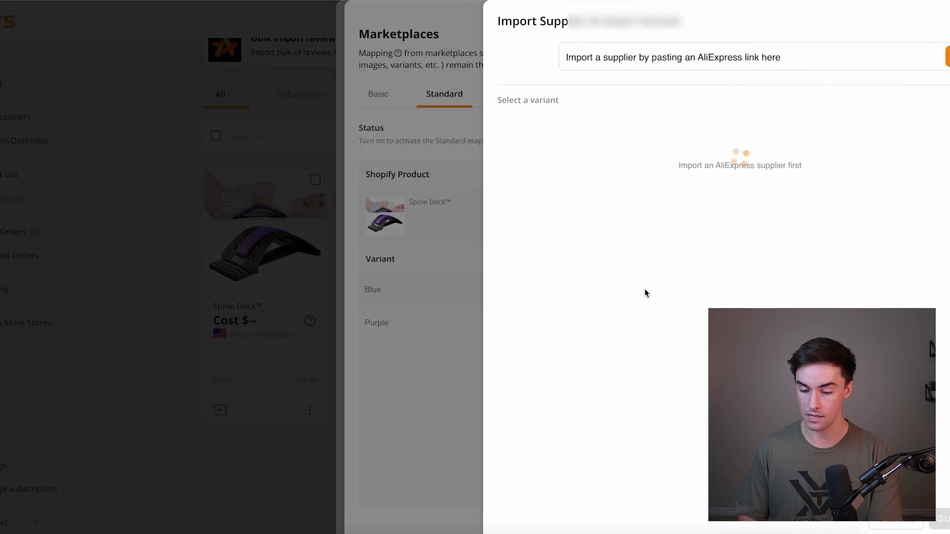
click(533, 64)
key(ctrl+v)
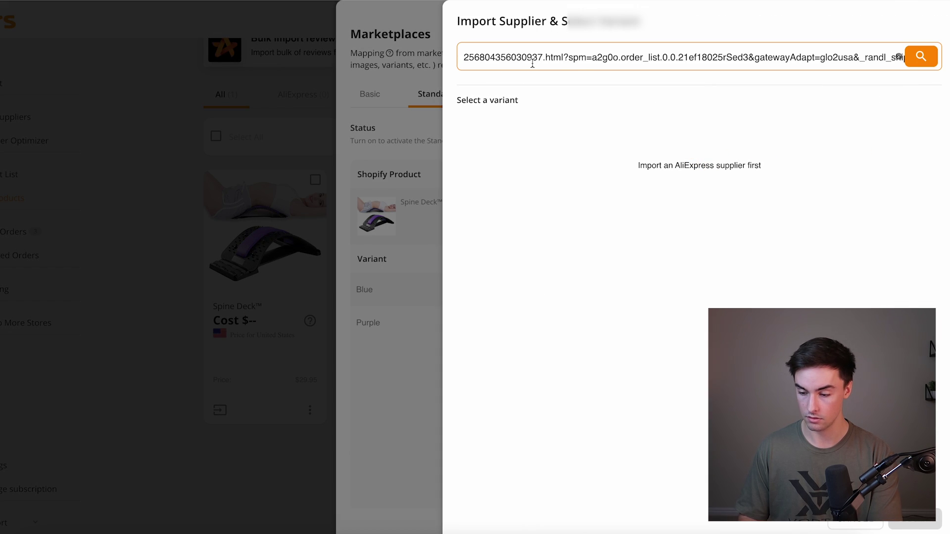
click(922, 56)
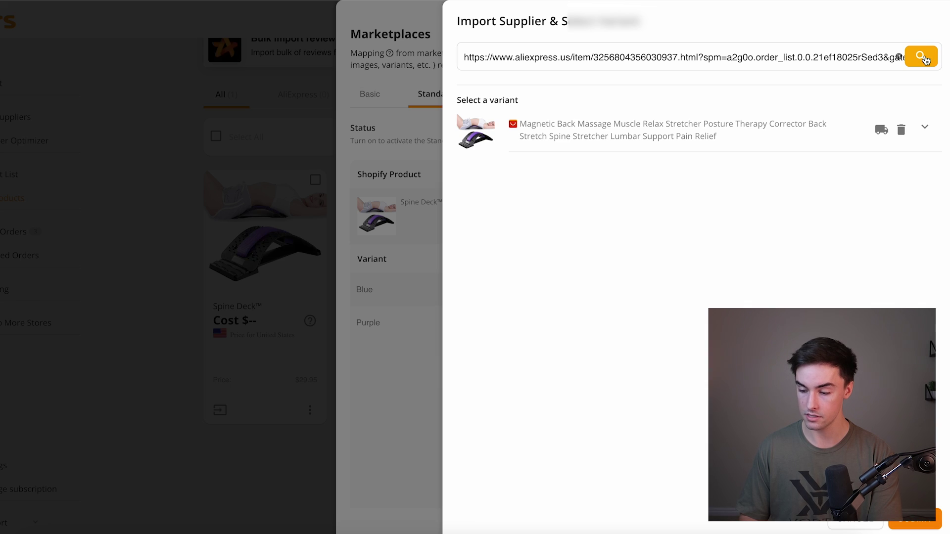
click(926, 130)
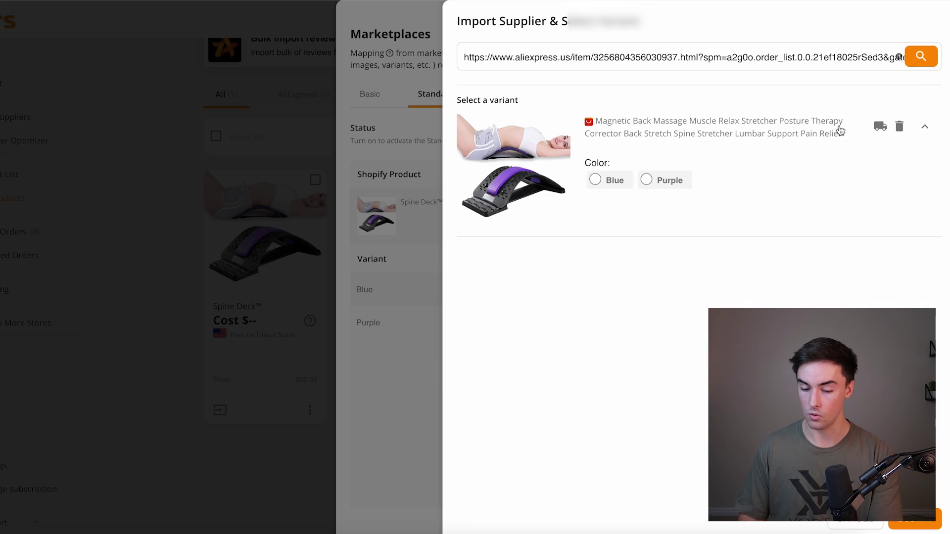
click(594, 181)
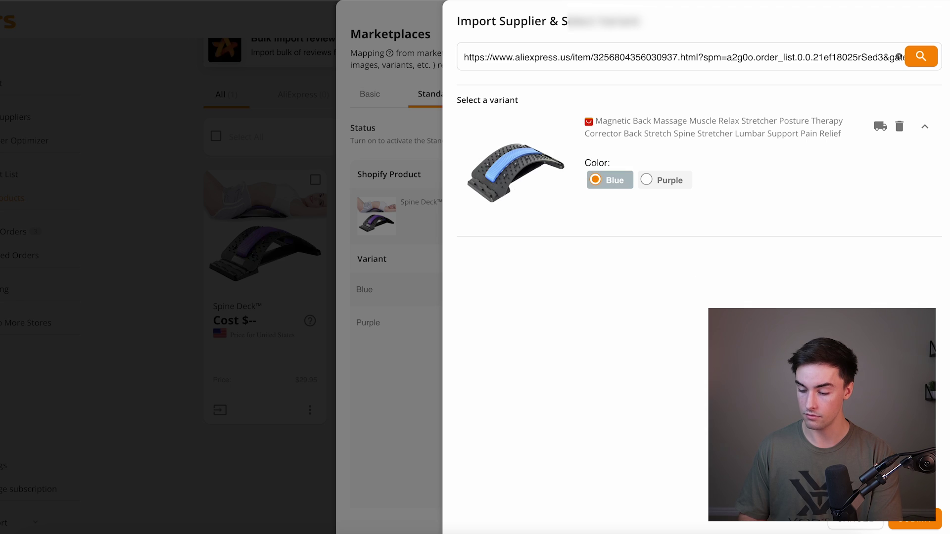
click(915, 524)
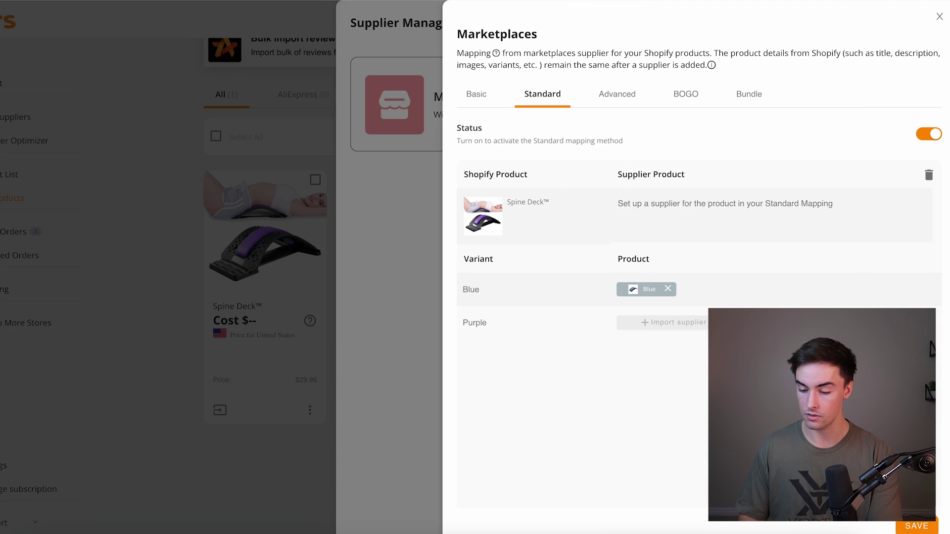
Map the Purple variant to the supplier's Purple colour and save the mapping.
click(664, 322)
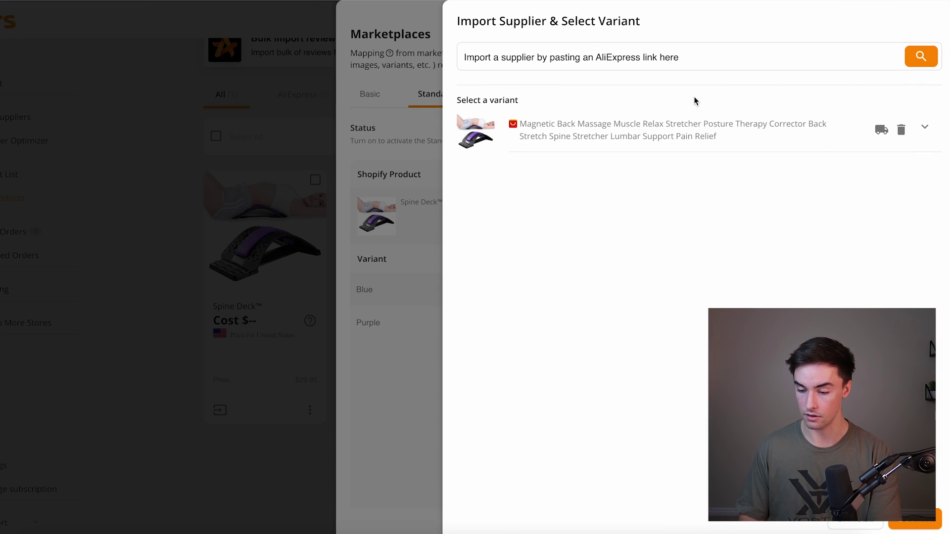
click(678, 128)
click(648, 182)
click(915, 523)
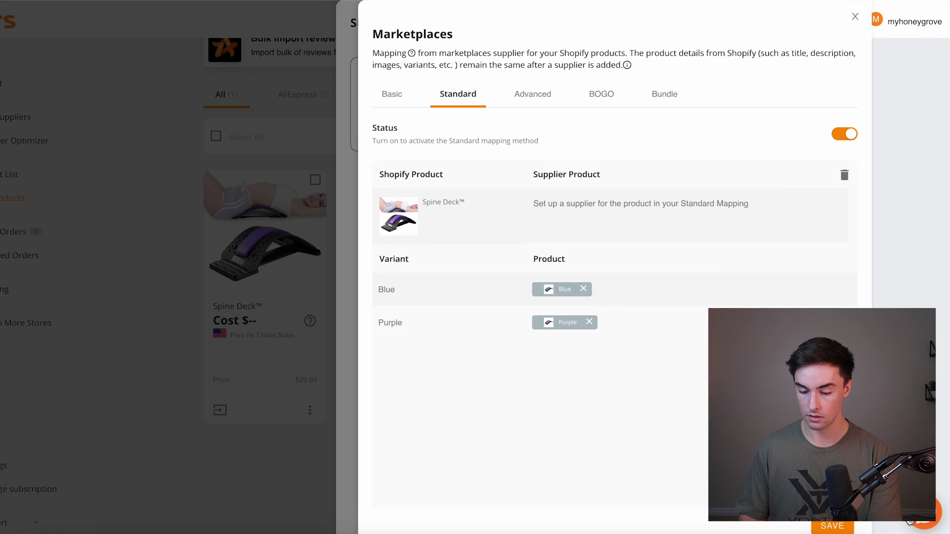
click(915, 526)
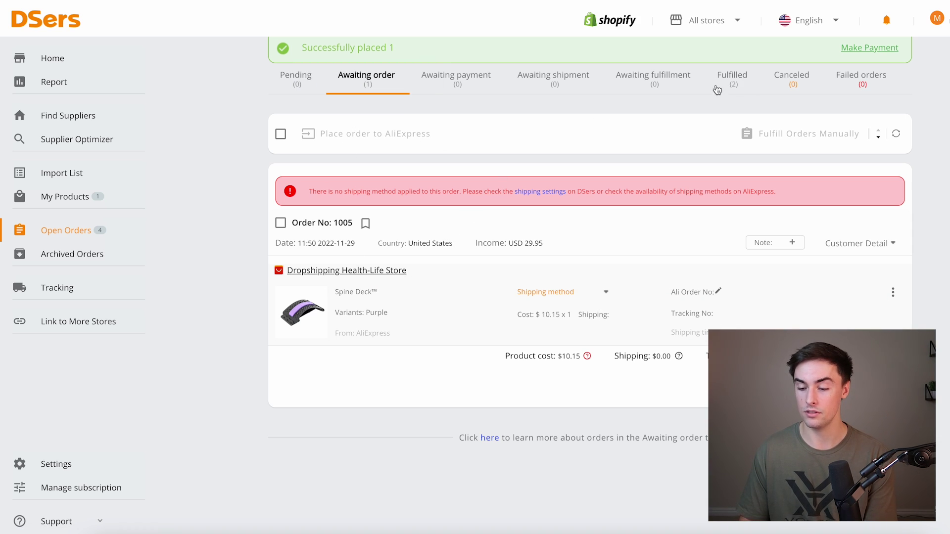
Review fulfilled orders 1003 and 1002, then return to Awaiting order showing order 1005.
click(731, 81)
scroll(559, 286, down, 1)
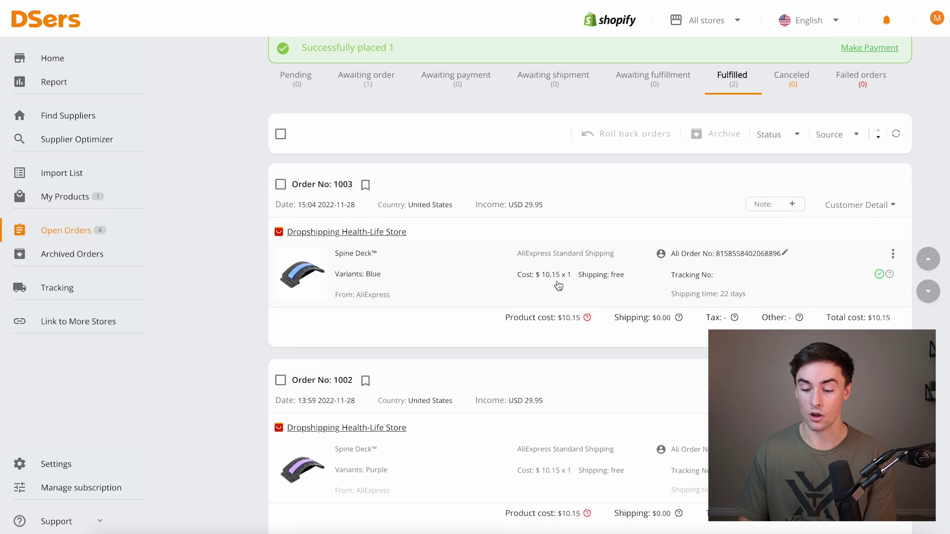
click(367, 80)
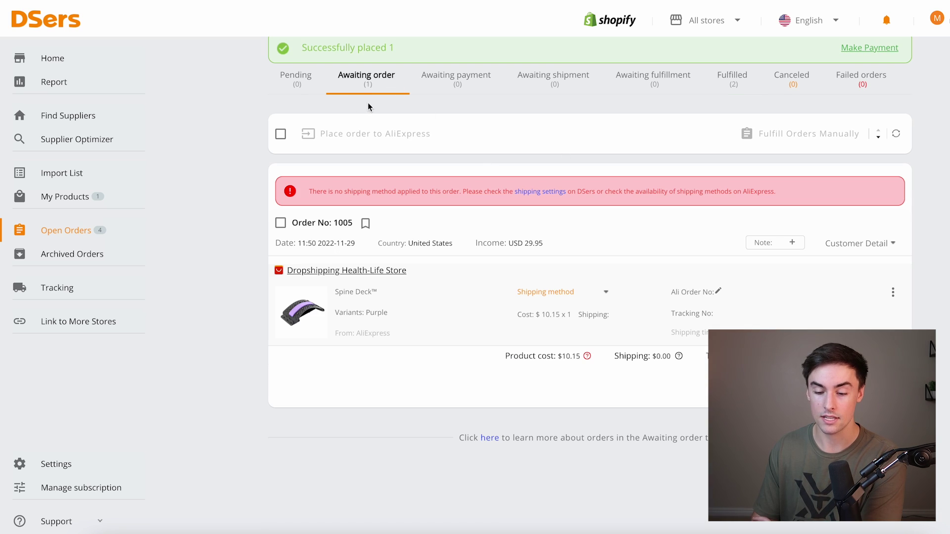
scroll(377, 110, up, 1)
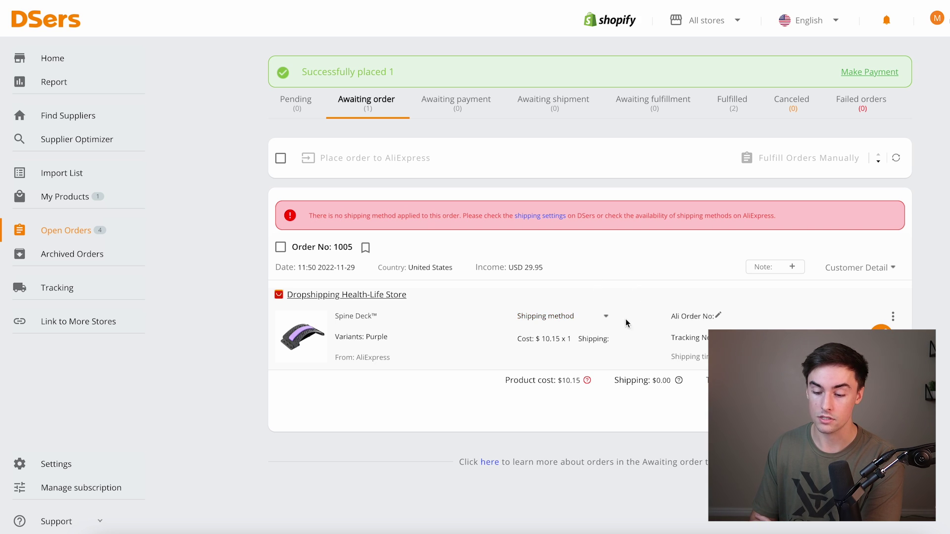
Open order 1005's shipping method list and scroll through the companies, costs and delivery times.
scroll(528, 281, down, 2)
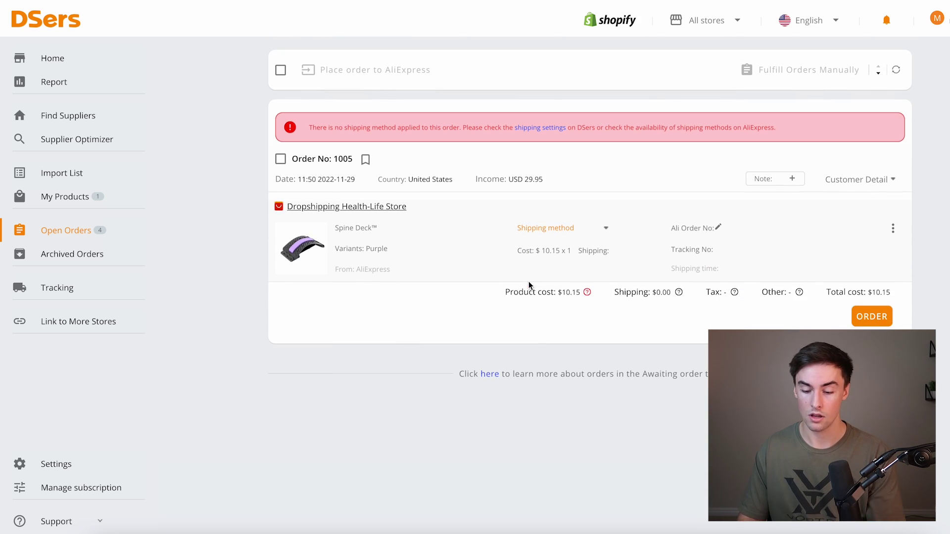
click(607, 231)
scroll(520, 280, down, 1)
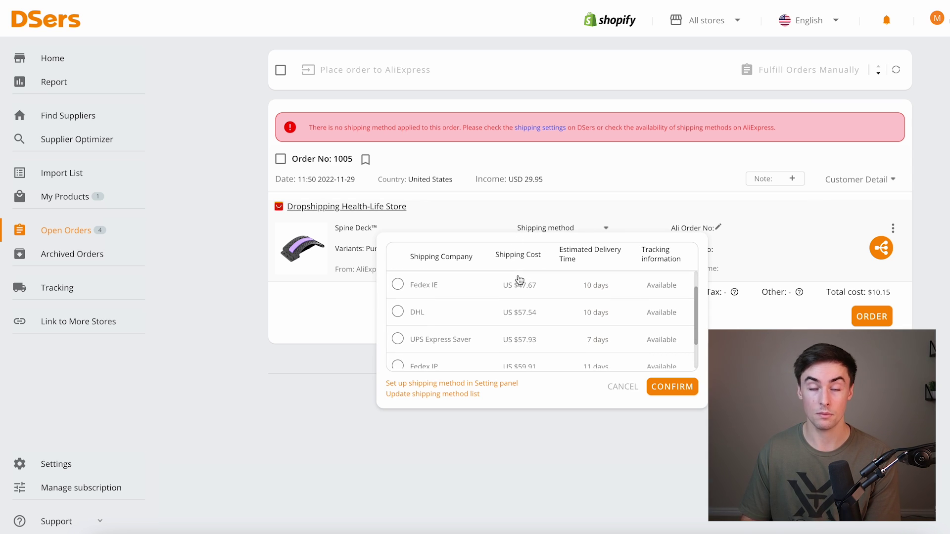
scroll(552, 306, down, 2)
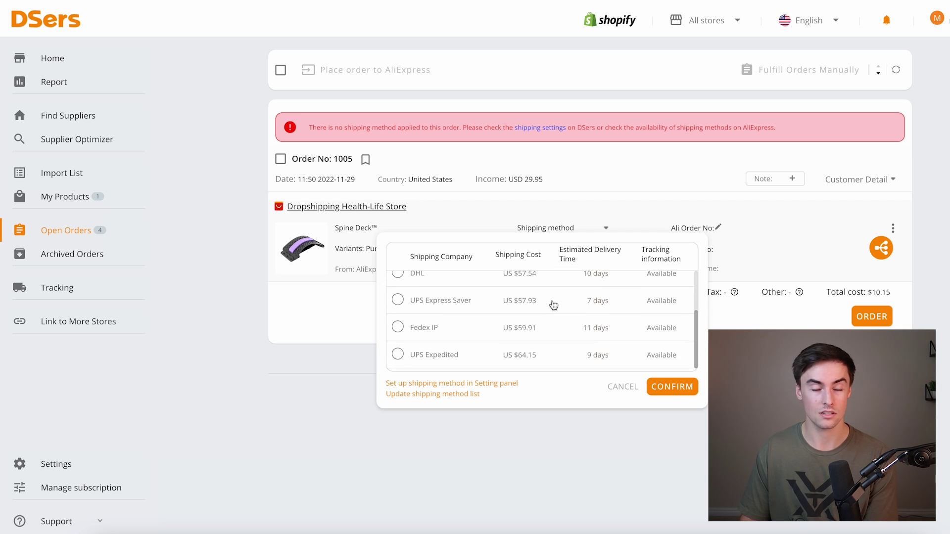
scroll(553, 305, up, 3)
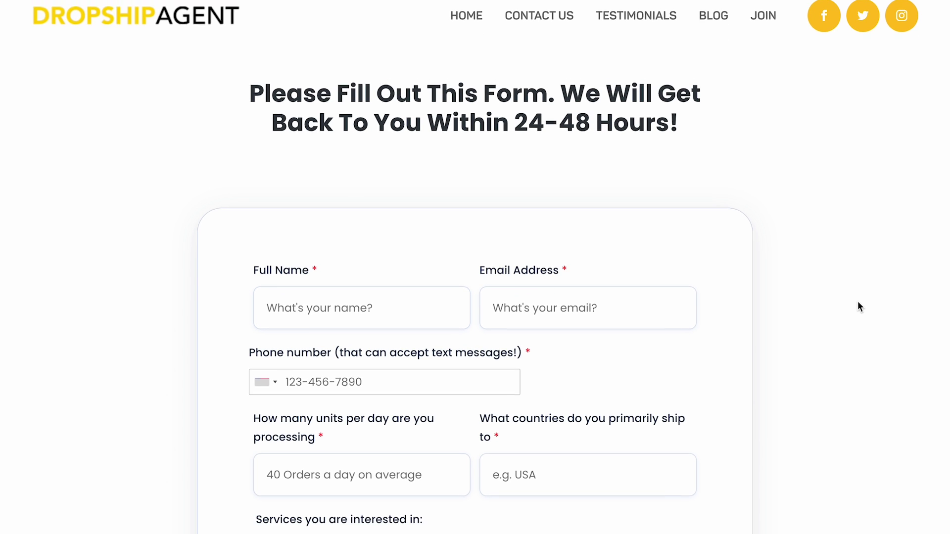
scroll(858, 303, down, 8)
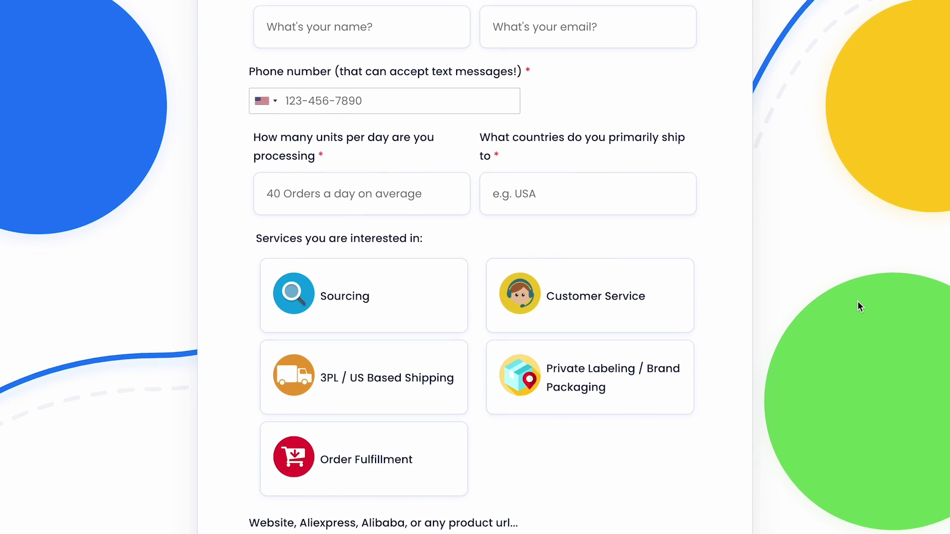
scroll(858, 303, down, 3)
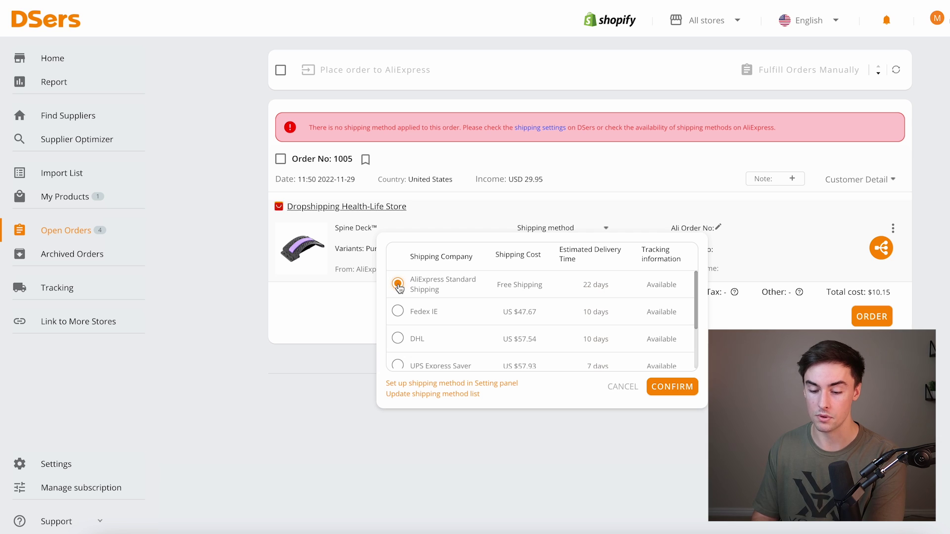
Apply AliExpress Standard Shipping to order 1005 and open its pre-order check.
click(669, 388)
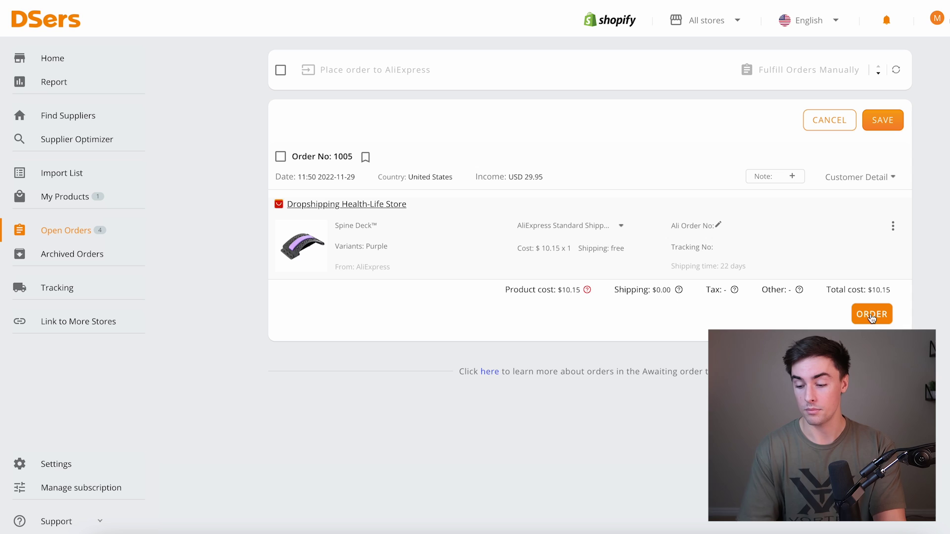
click(874, 316)
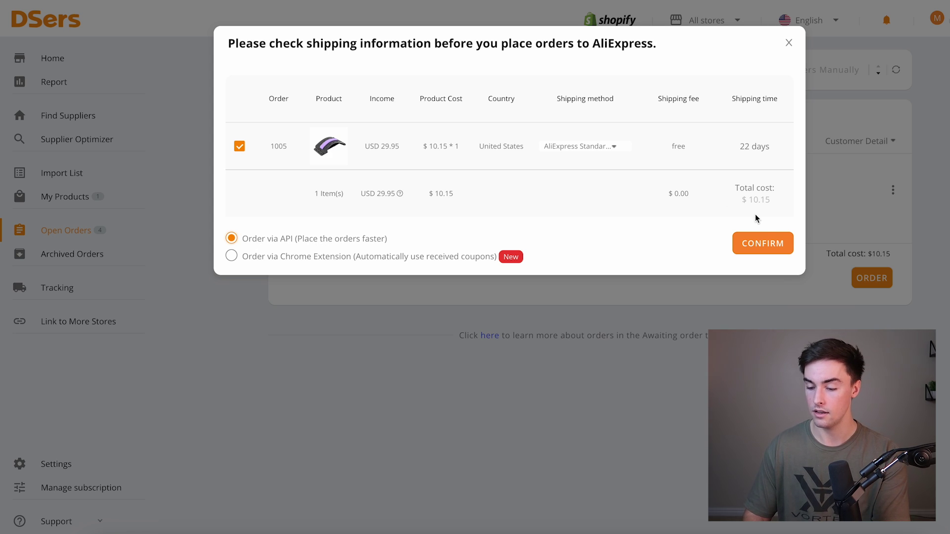
Place order 1005 to AliExpress, then open its US $10.78 payment from Awaiting payment.
click(762, 245)
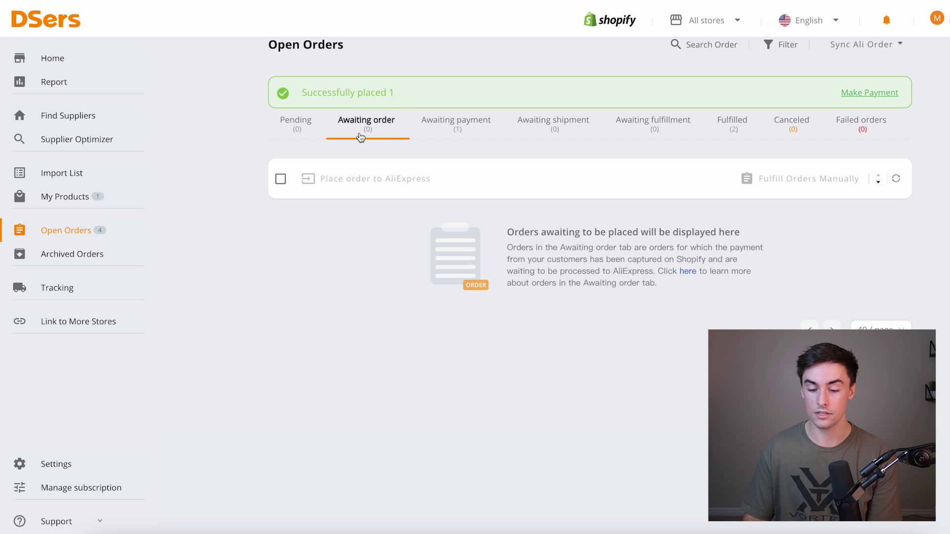
click(464, 127)
scroll(471, 255, down, 1)
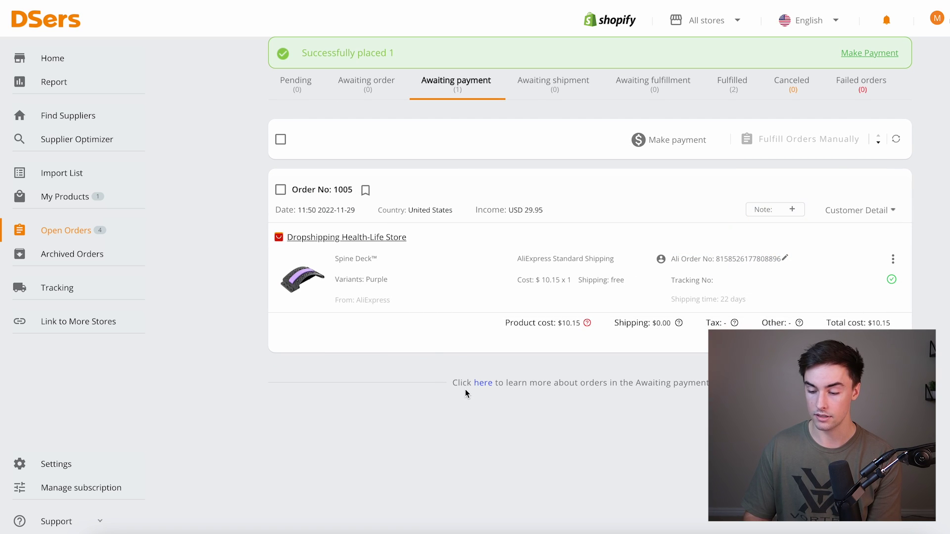
click(652, 140)
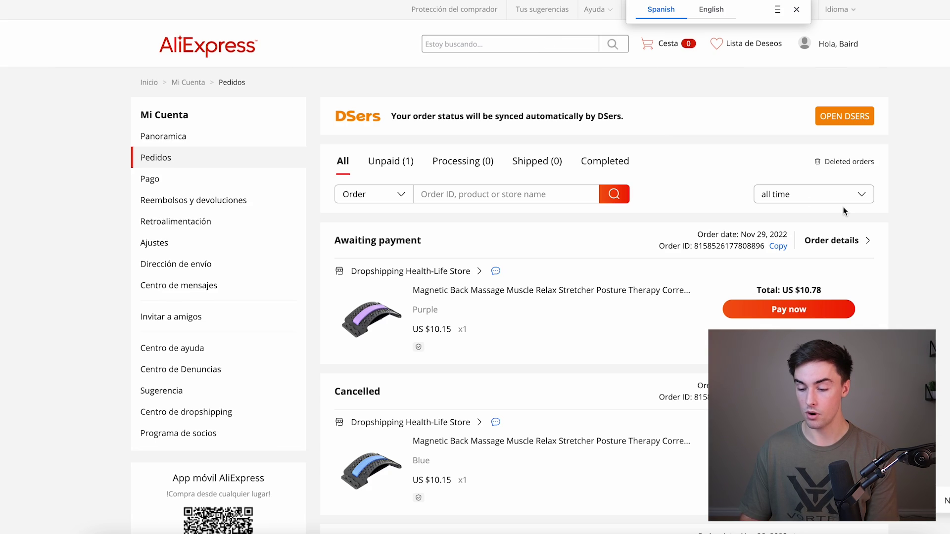
Check order 1005's details, then pay the US $10.78 purple order with the saved Visa card.
click(856, 240)
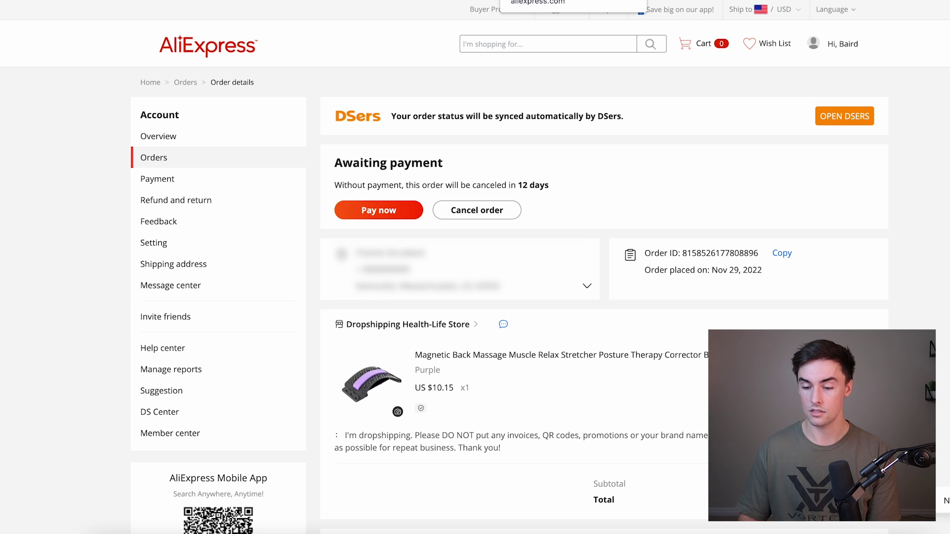
click(525, 1)
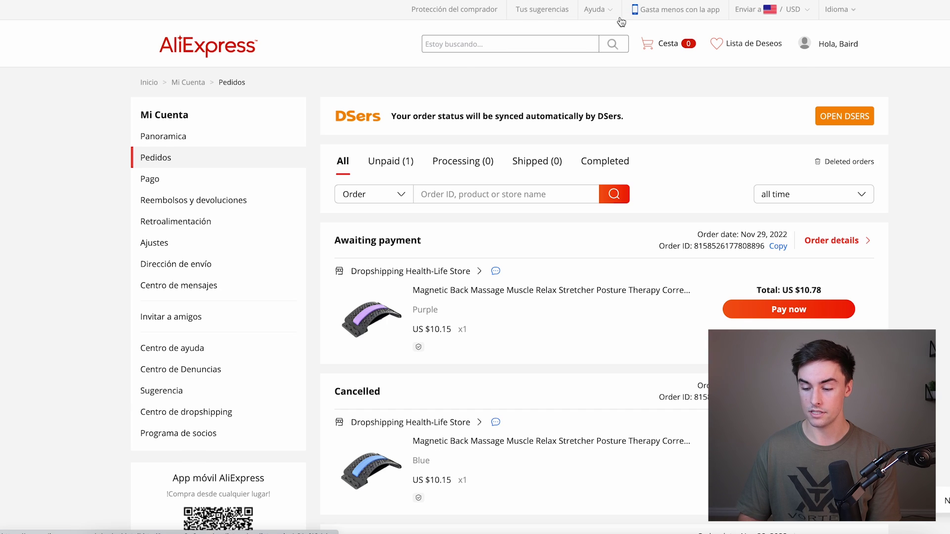
click(780, 309)
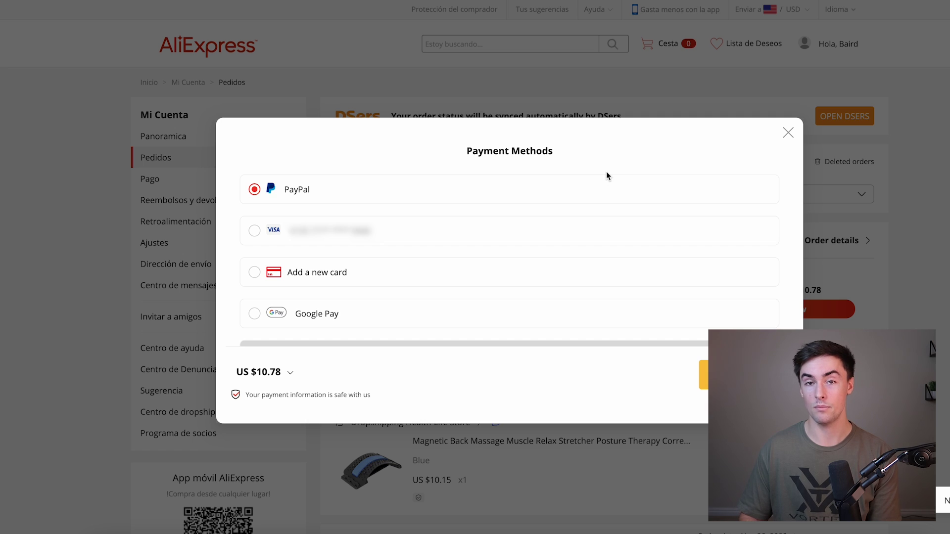
click(543, 233)
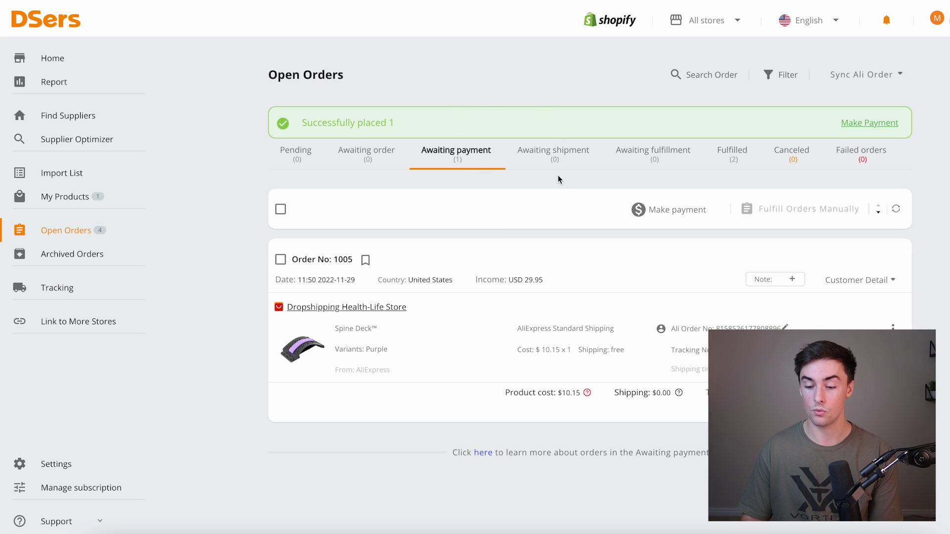
Browse the Awaiting shipment, Awaiting fulfillment and Fulfilled tabs, ending on the empty Awaiting fulfillment tab.
click(559, 161)
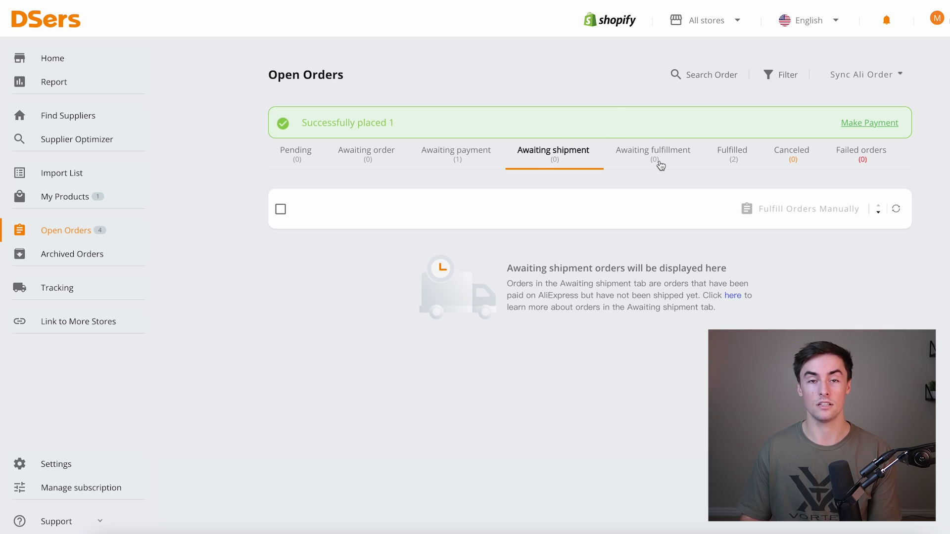
click(661, 157)
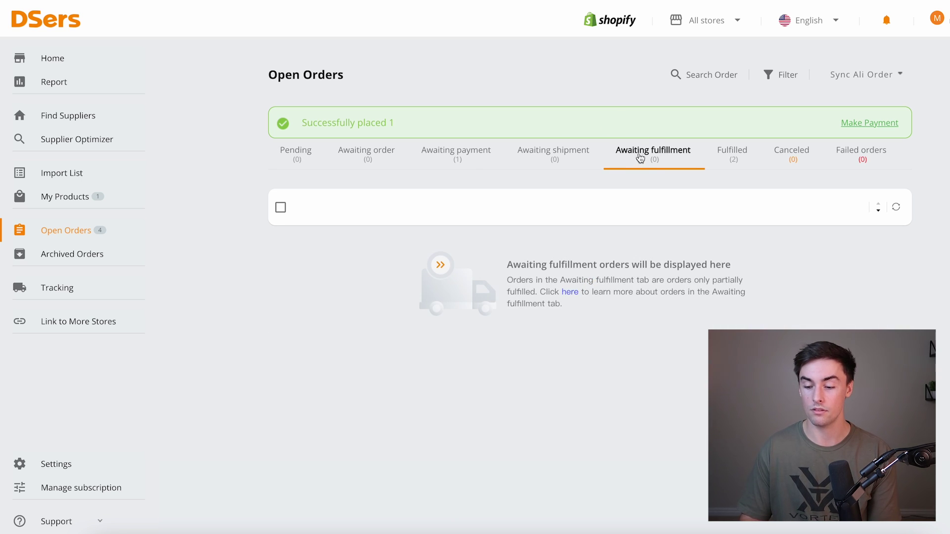
click(735, 155)
click(654, 156)
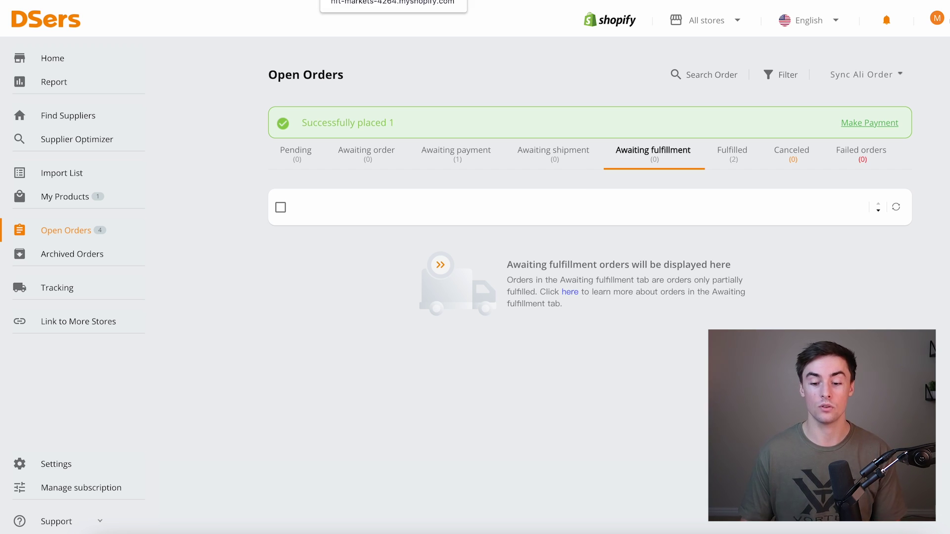
After checking Shopify, give blue Spine Deck order 1006 AliExpress Standard Shipping and place it to AliExpress.
key(ctrl+Tab)
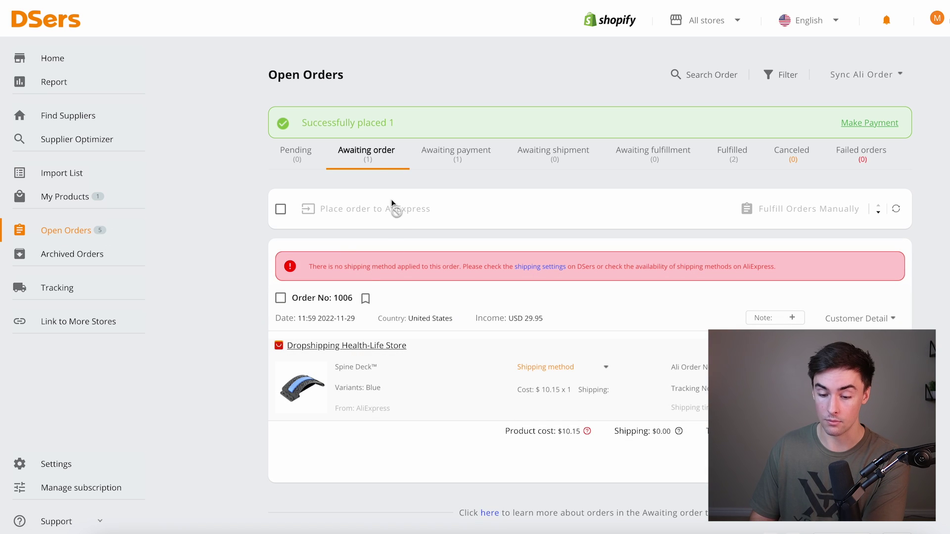
scroll(398, 204, down, 1)
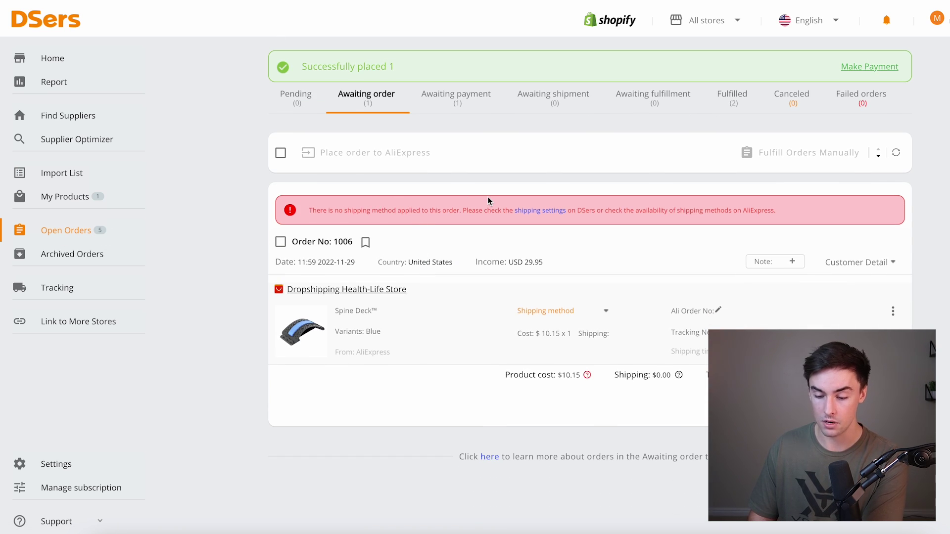
scroll(488, 201, down, 1)
click(606, 239)
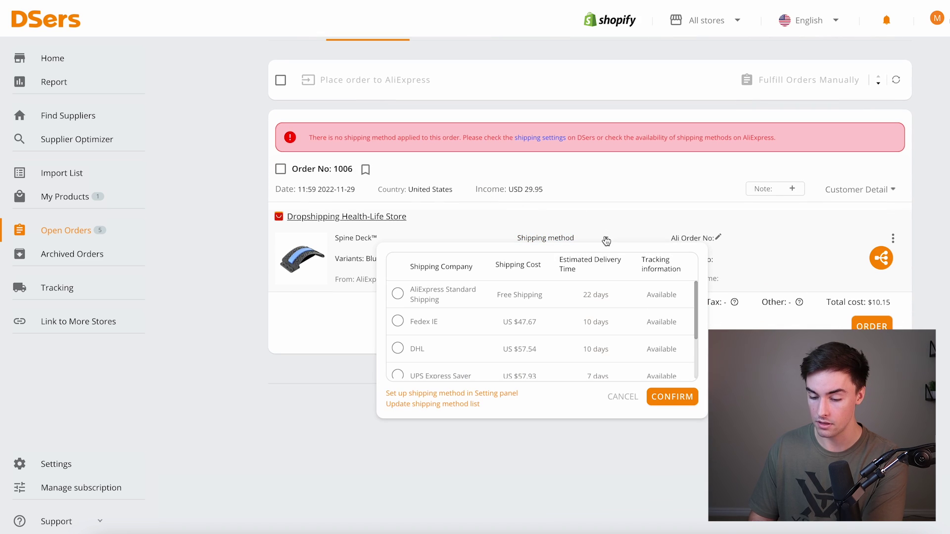
click(681, 401)
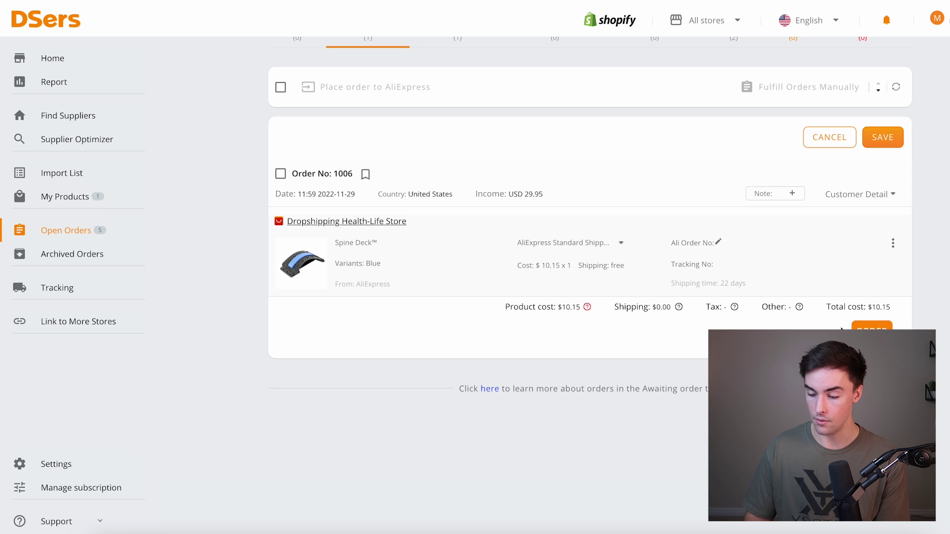
click(868, 327)
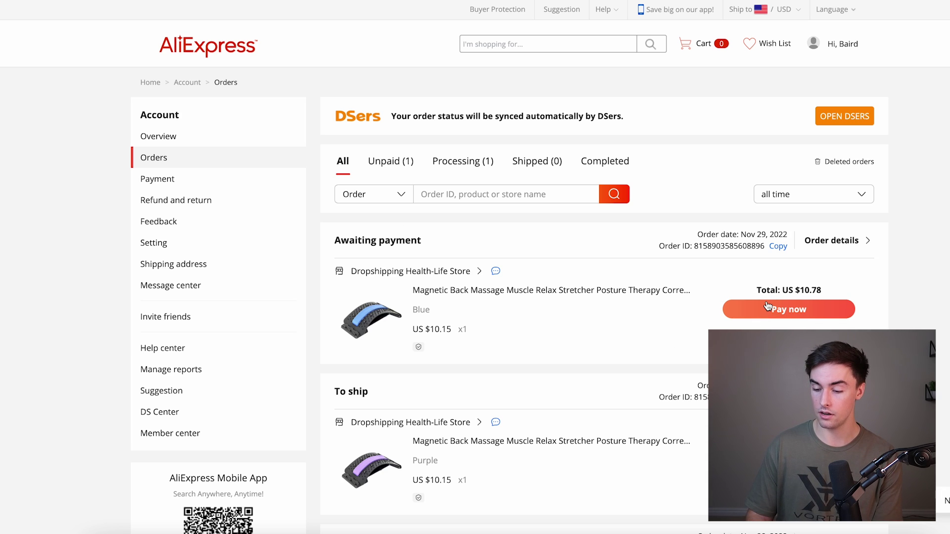
click(778, 313)
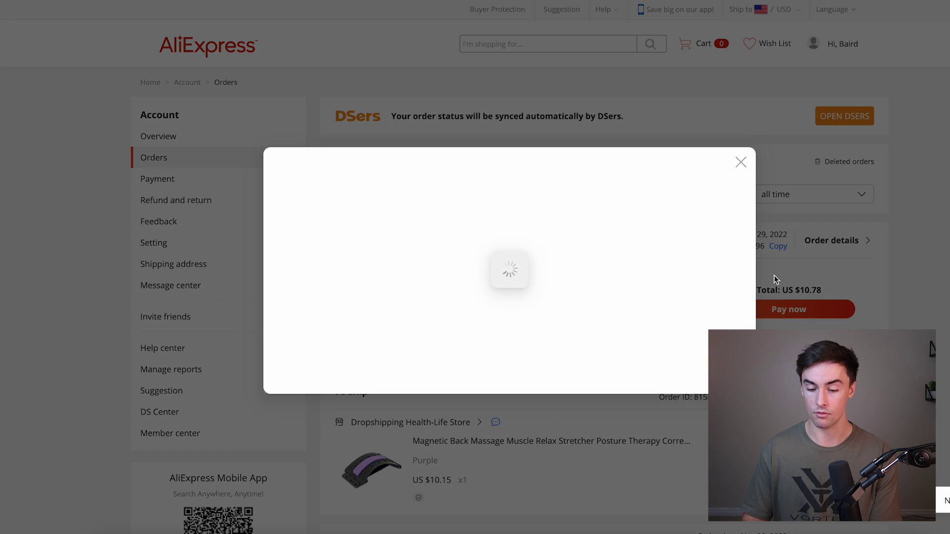
click(741, 162)
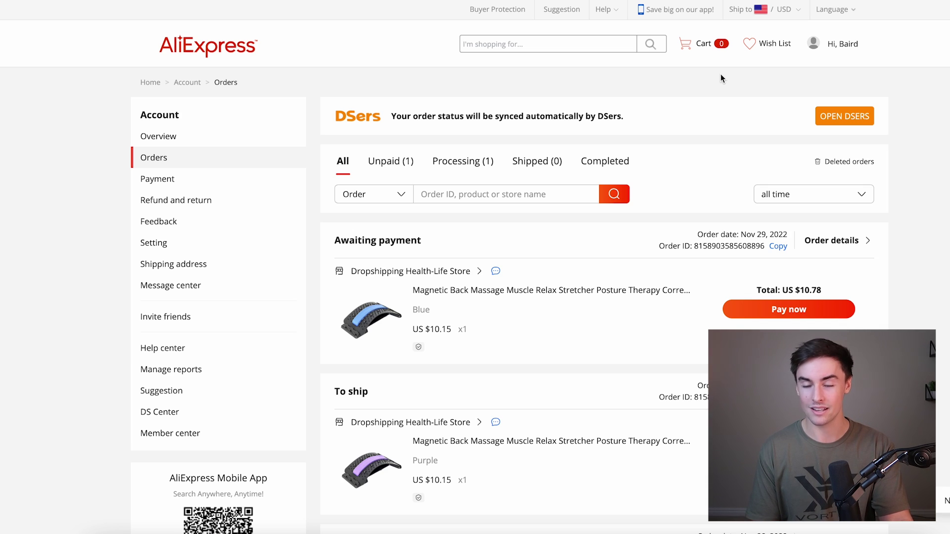
scroll(701, 121, down, 1)
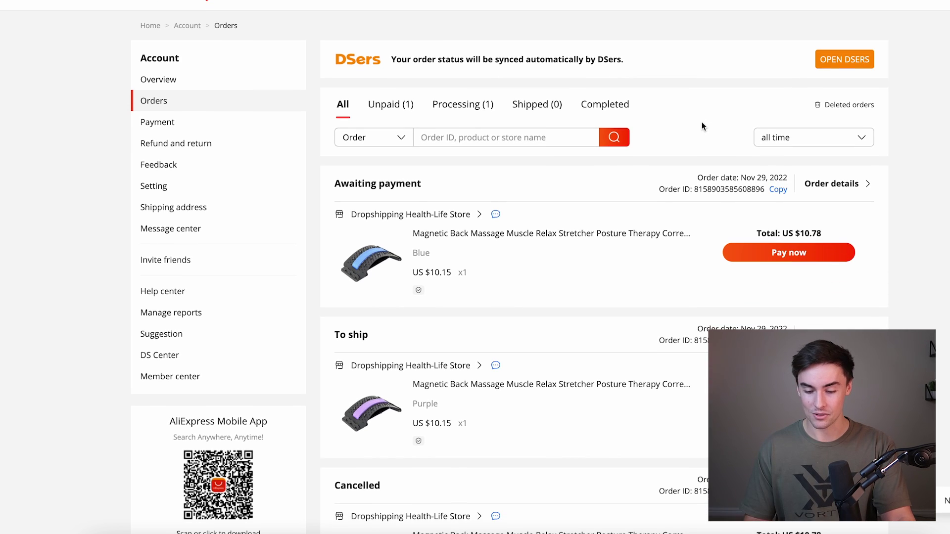
scroll(702, 122, up, 1)
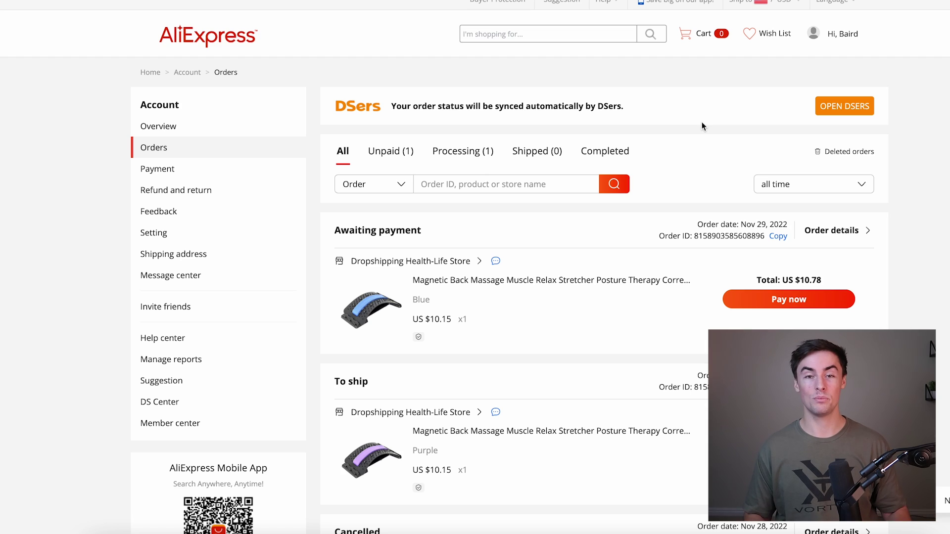